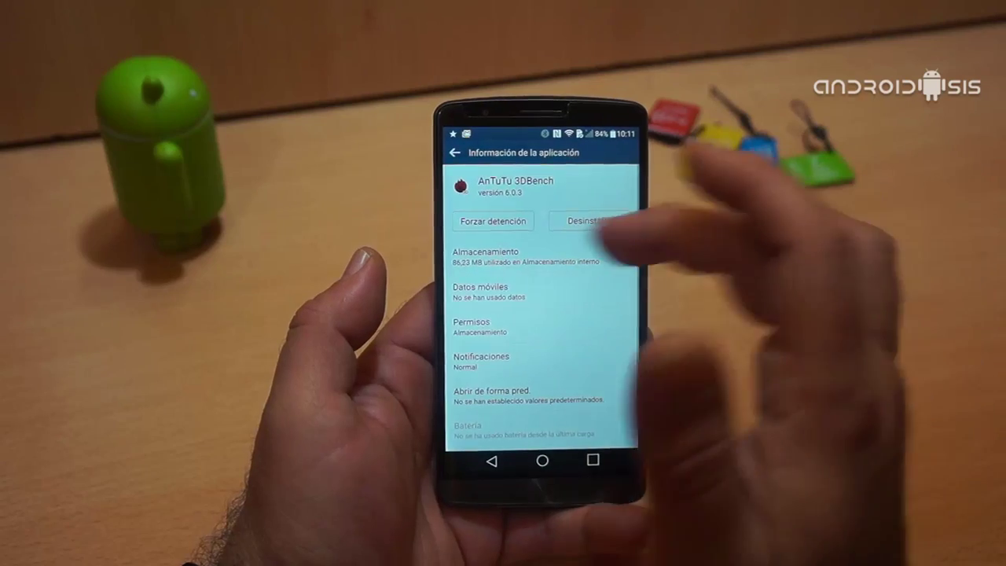
Review the mobile data, permissions and notification settings of the AnTuTu 3DBench app
click(481, 289)
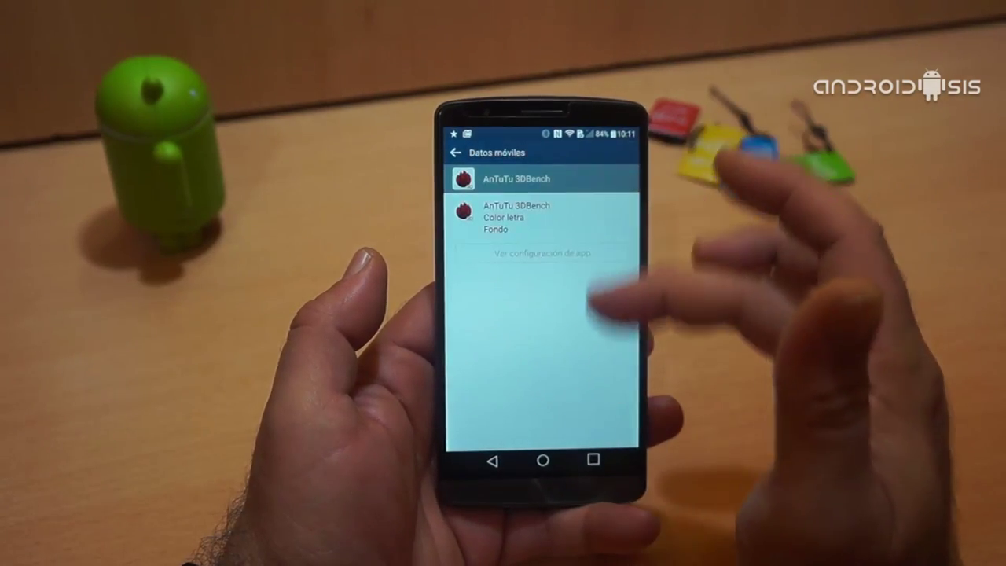
click(566, 220)
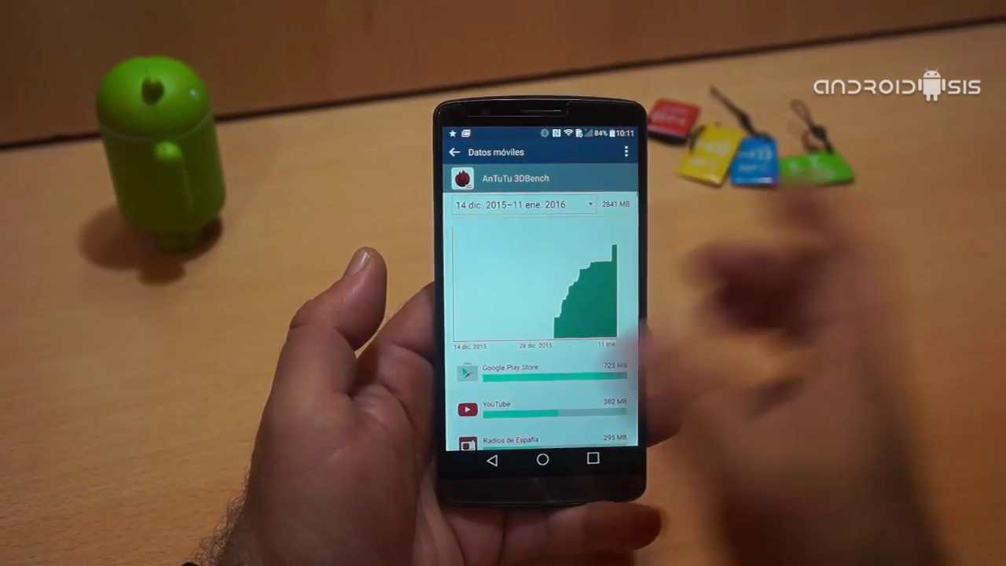
click(453, 152)
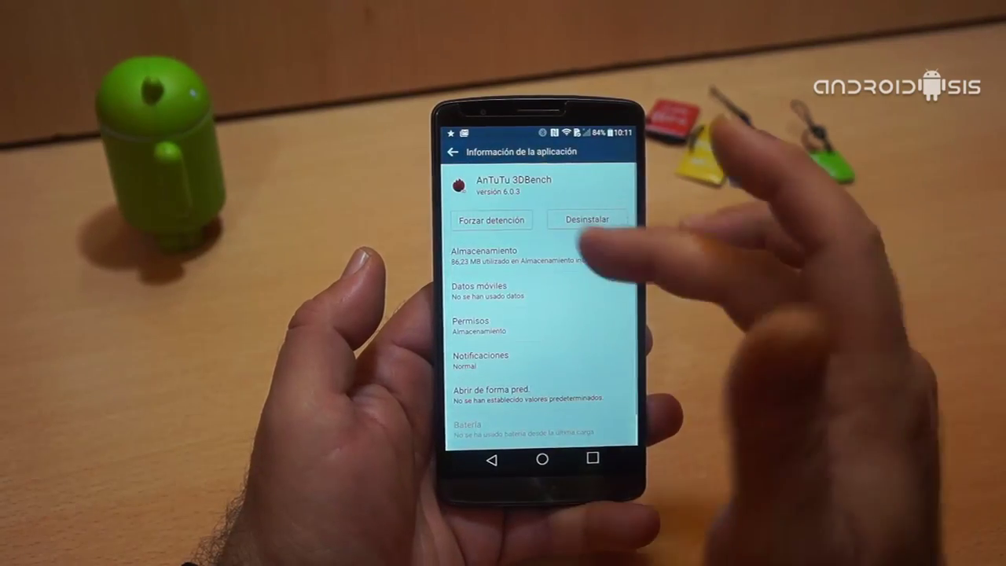
click(504, 324)
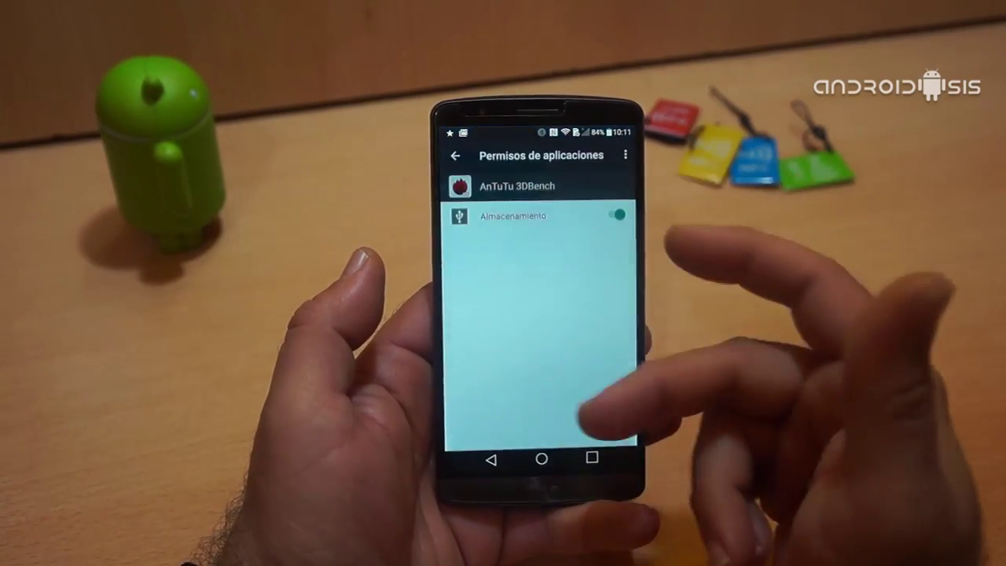
click(491, 459)
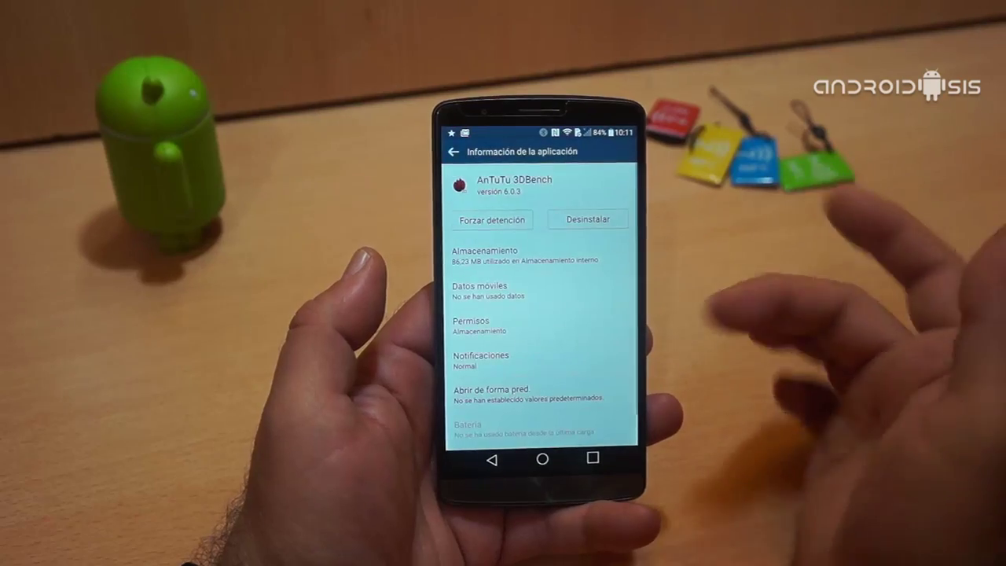
click(481, 360)
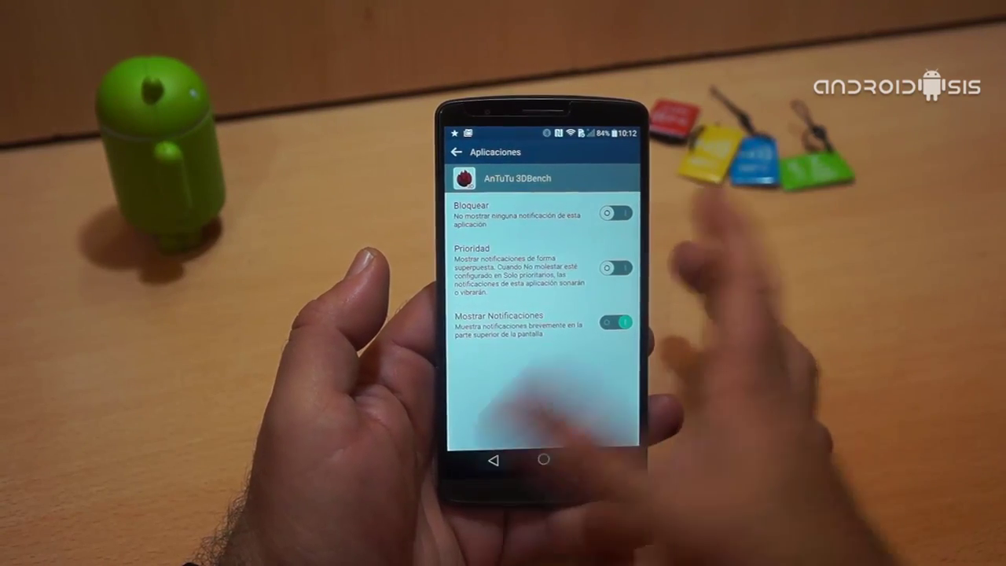
click(493, 459)
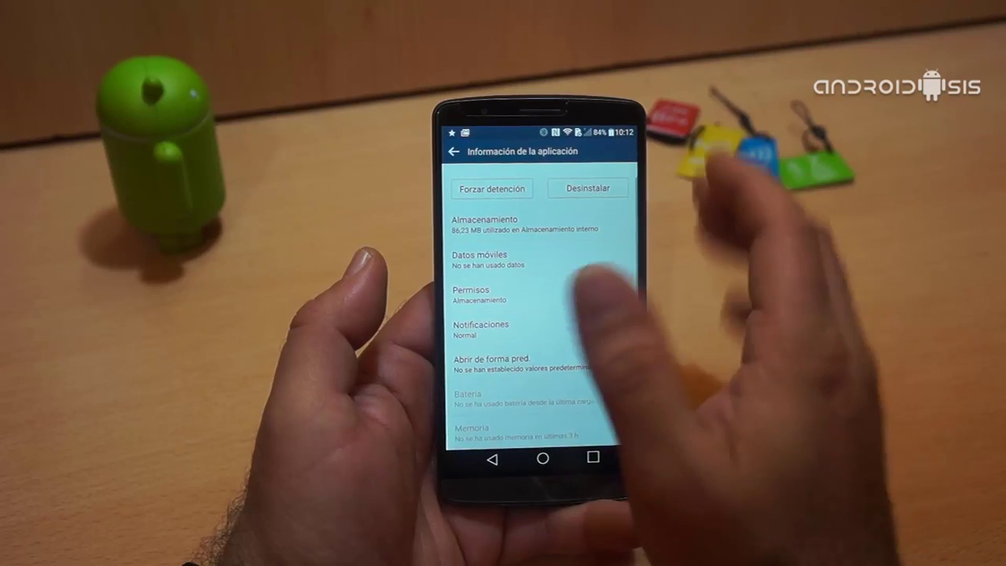
click(493, 458)
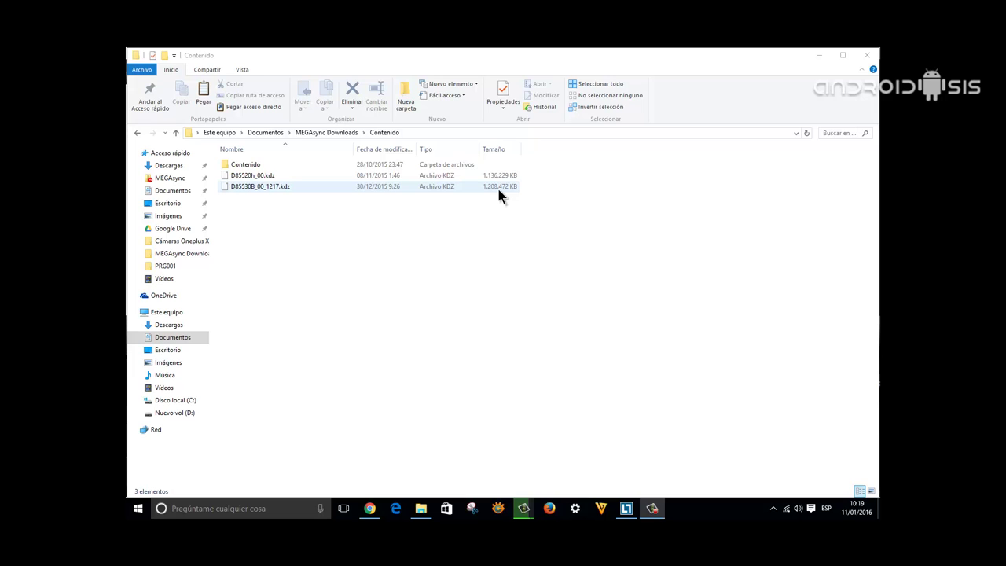
Open the inner Contenido folder and examine its Driver and LG Flash Tool 2014 subfolders
double_click(246, 164)
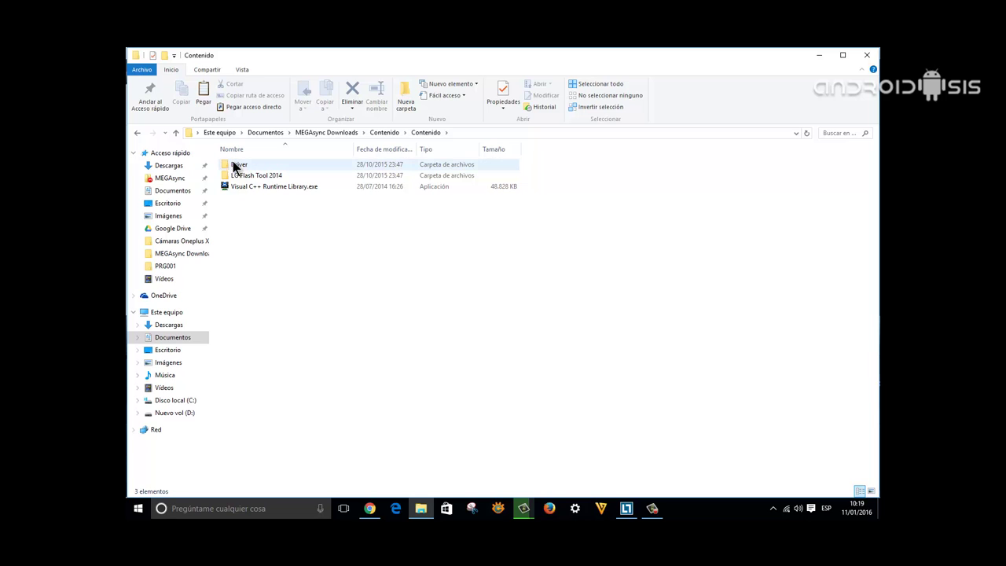
double_click(238, 167)
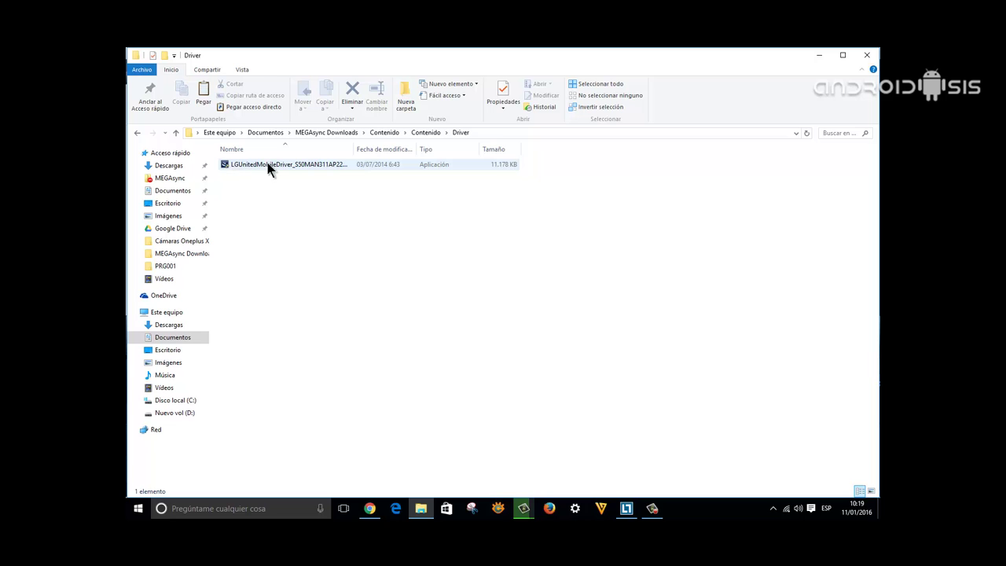
click(137, 133)
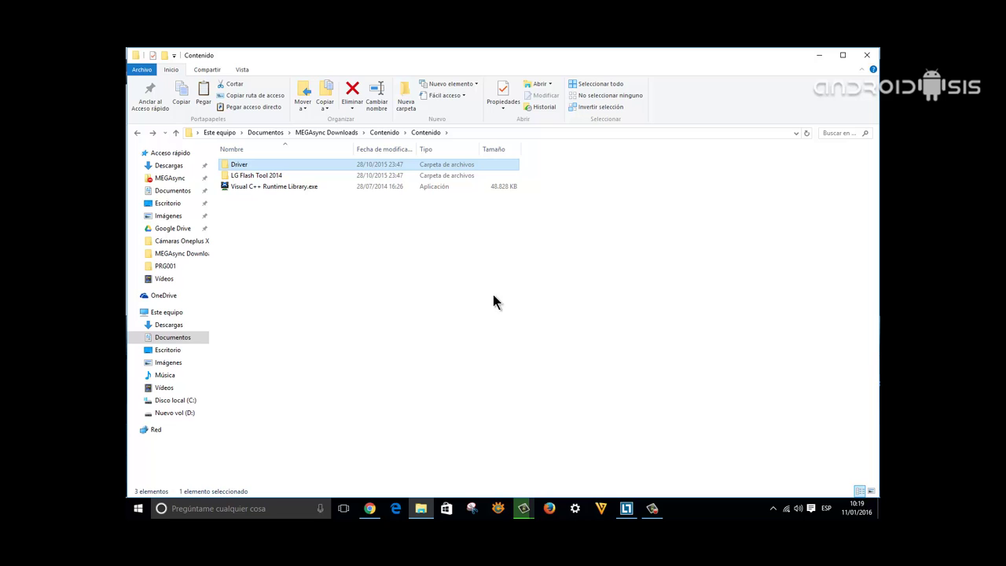
double_click(251, 176)
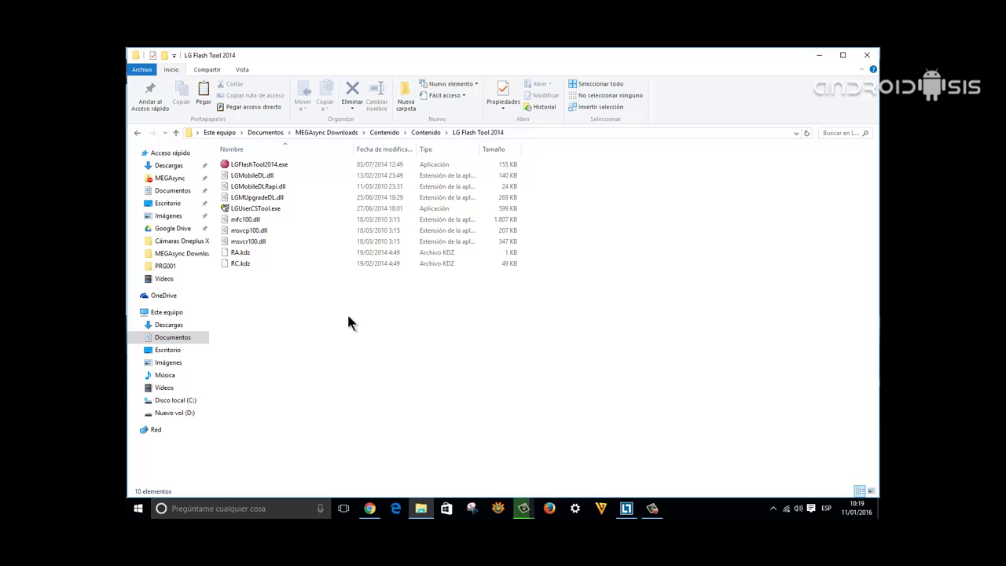
click(176, 132)
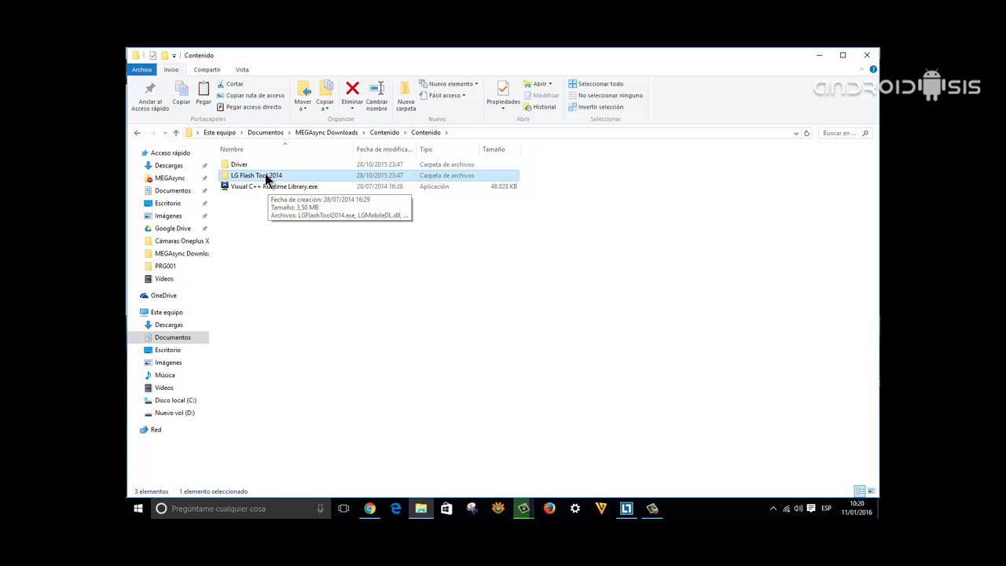
click(270, 178)
click(279, 225)
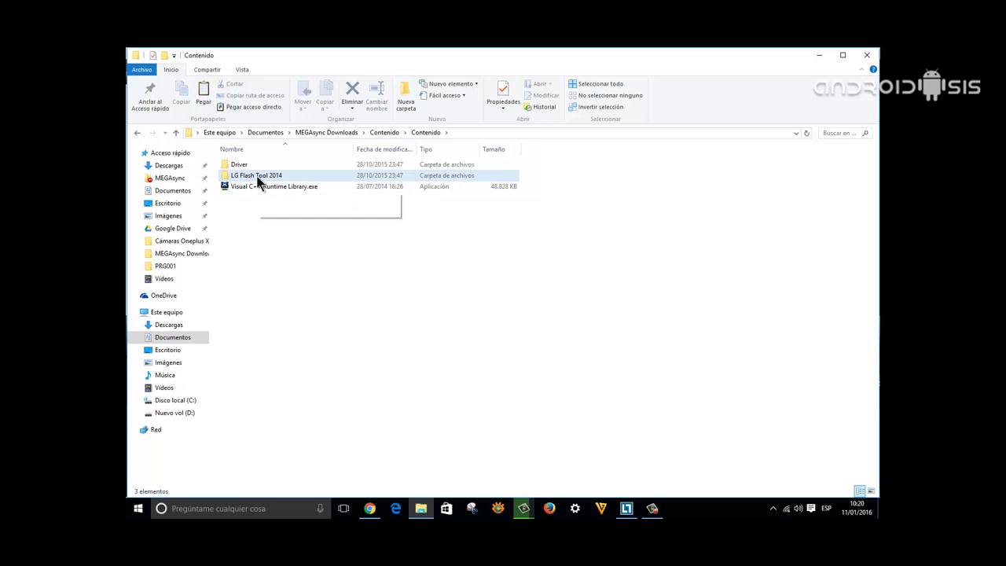
Run LGFlashTool2014.exe from the LG Flash Tool 2014 folder as administrator
double_click(258, 181)
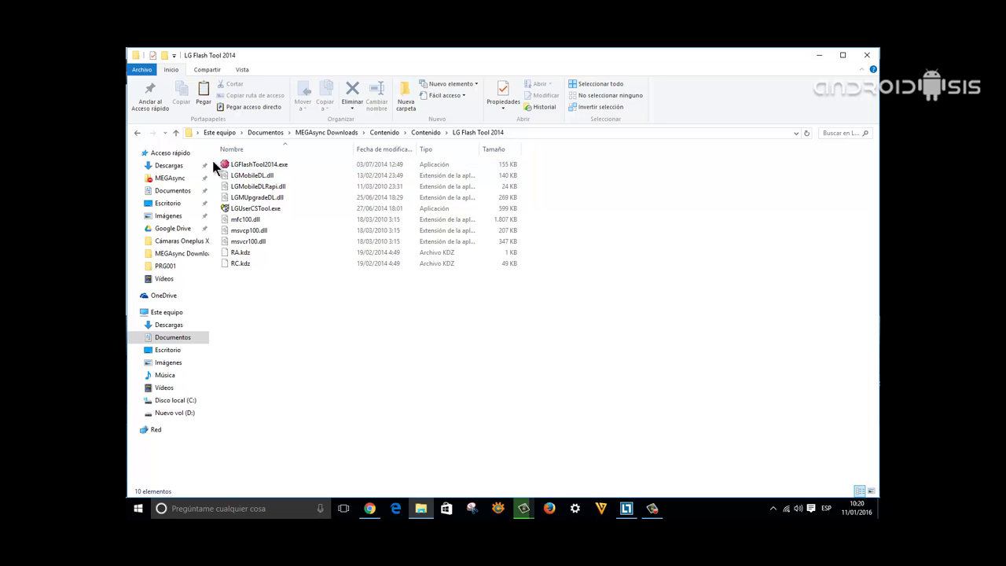
right_click(271, 164)
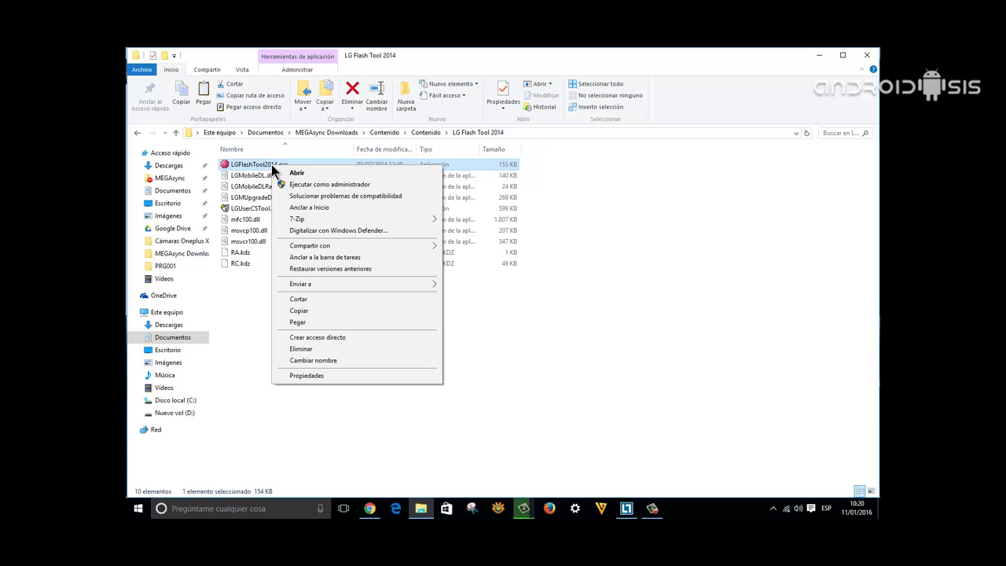
click(308, 184)
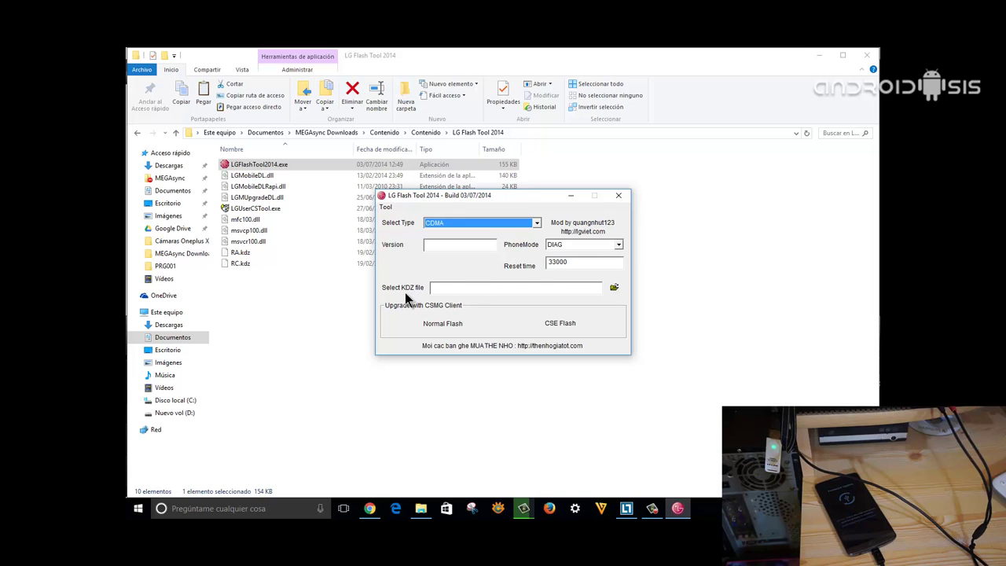
Load the firmware file D85530B_00_1217.kdz from the MEGAsync Downloads Contenido folder as the KDZ file
click(613, 289)
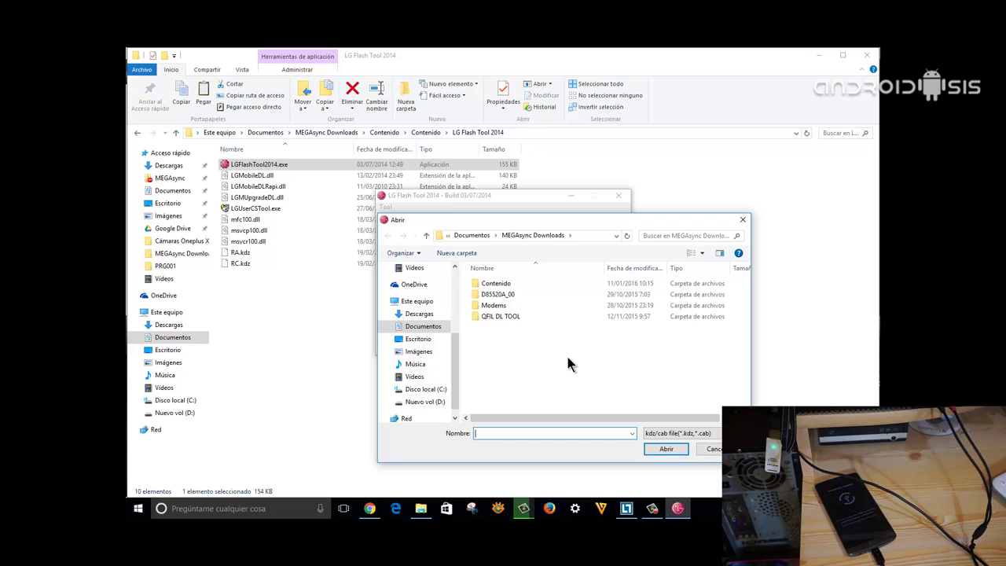
double_click(497, 284)
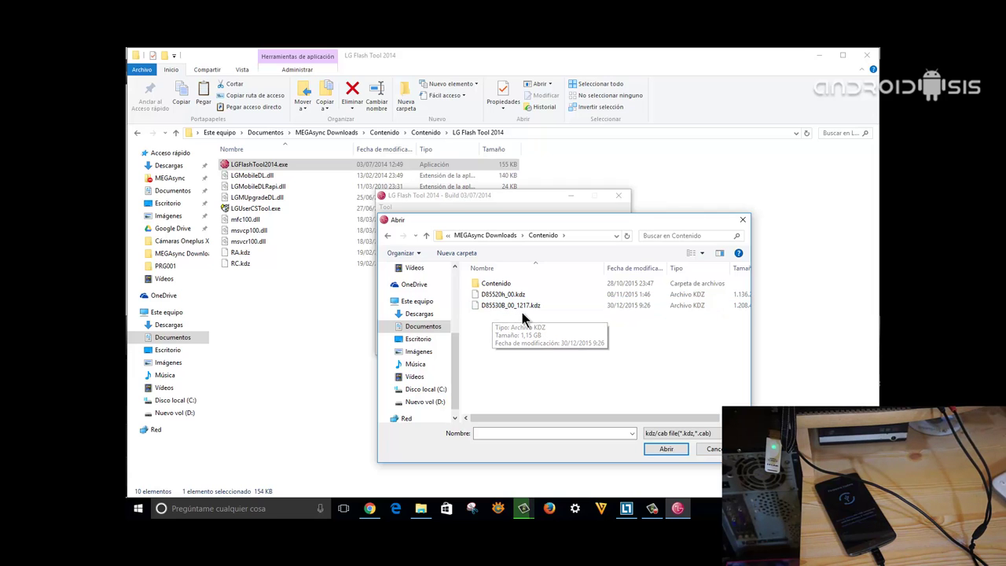
double_click(530, 305)
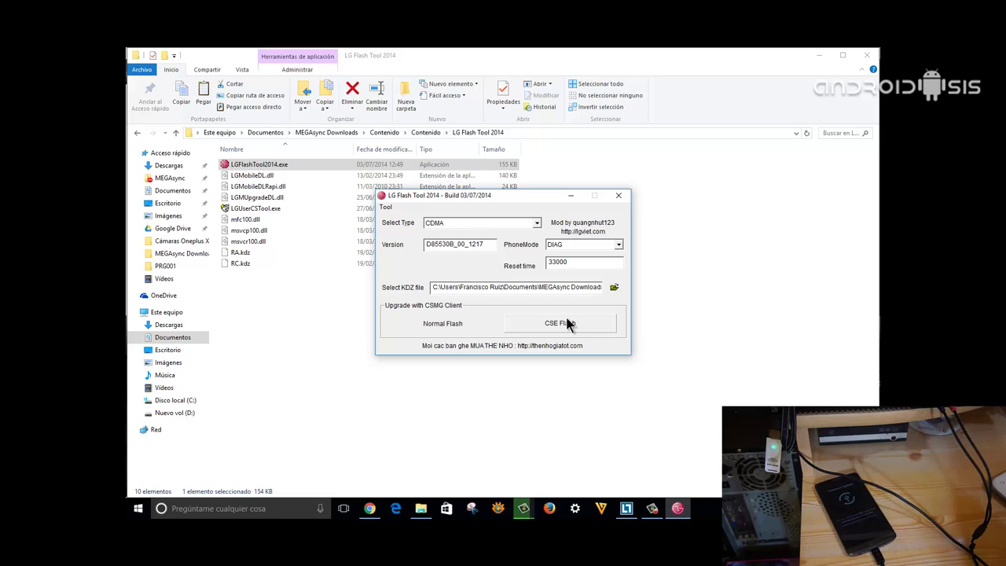
Start a CSE Flash with the loaded firmware and clear the phone software update registry
click(570, 324)
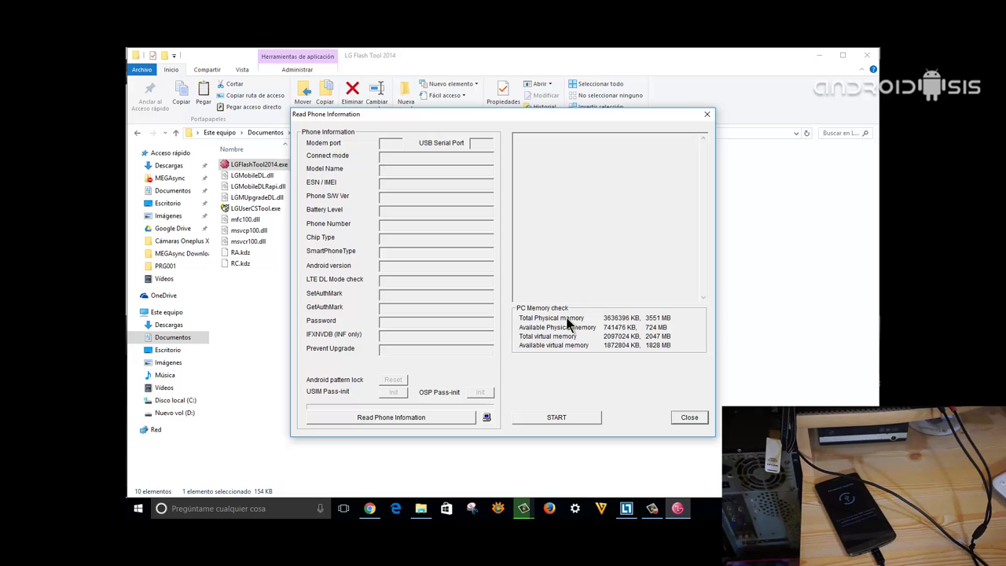
click(561, 416)
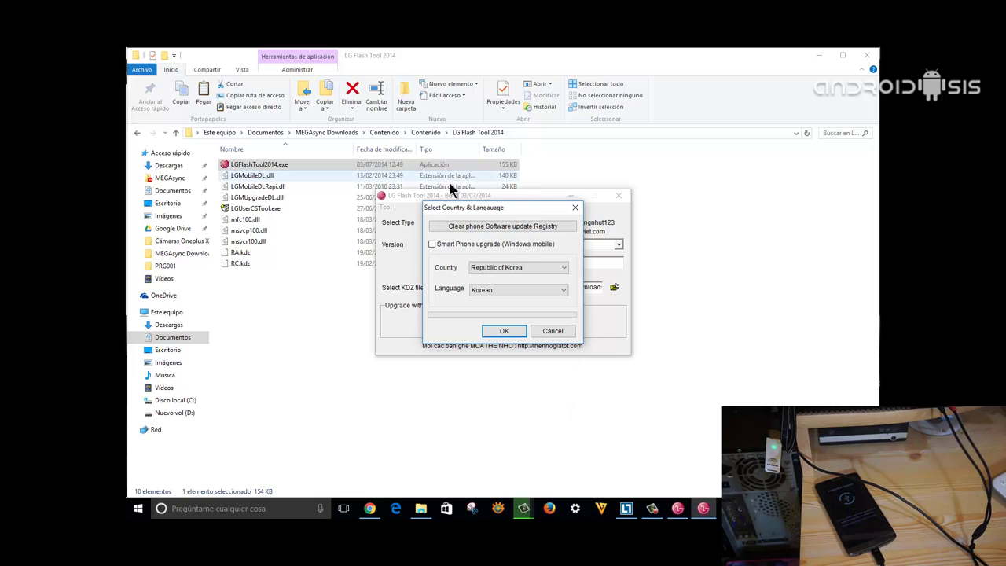
click(533, 226)
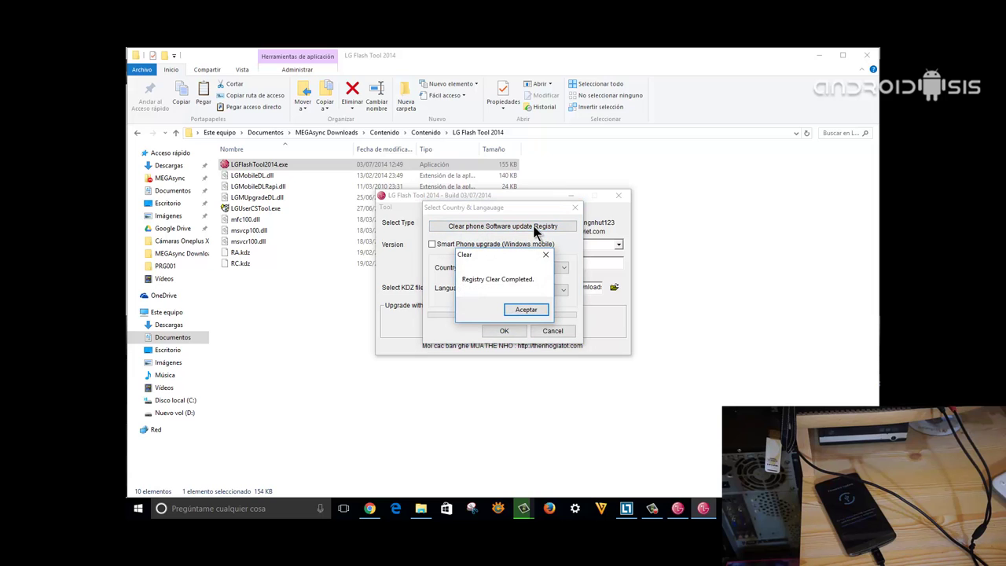
click(526, 309)
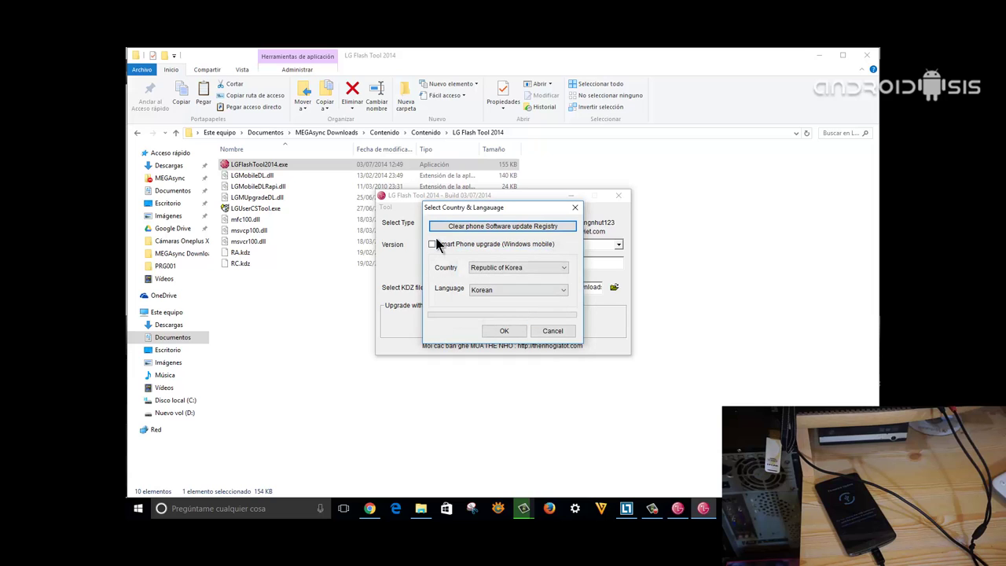
Set the country to Different Country and the language to Spanish, start the phone upgrade, and dismiss the server connection message
click(561, 270)
click(529, 287)
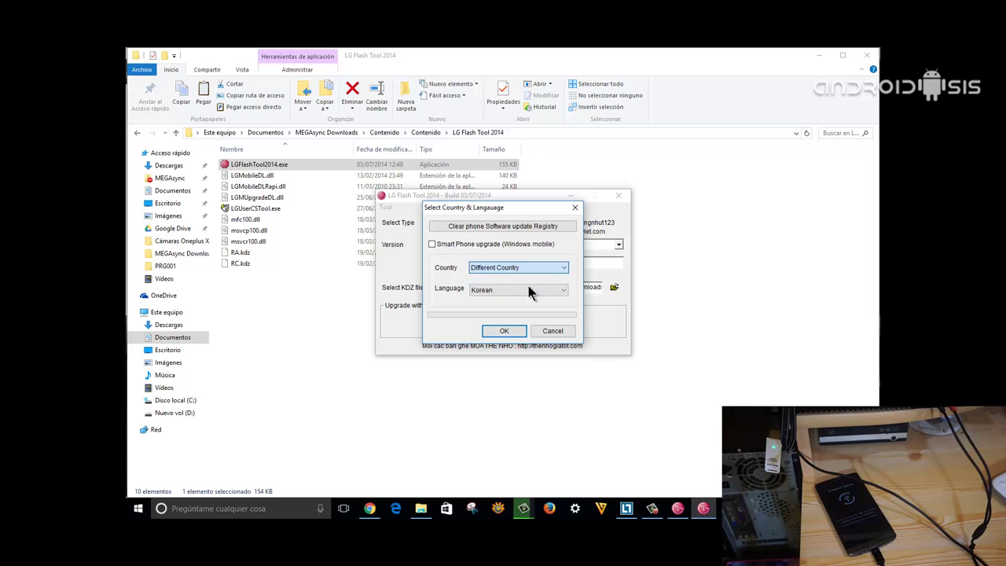
key(Tab)
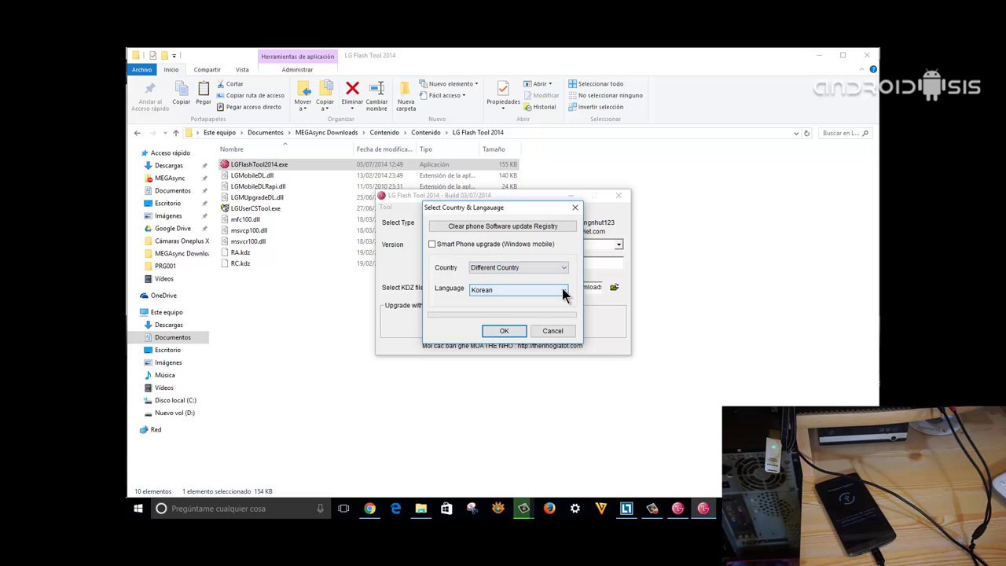
click(562, 288)
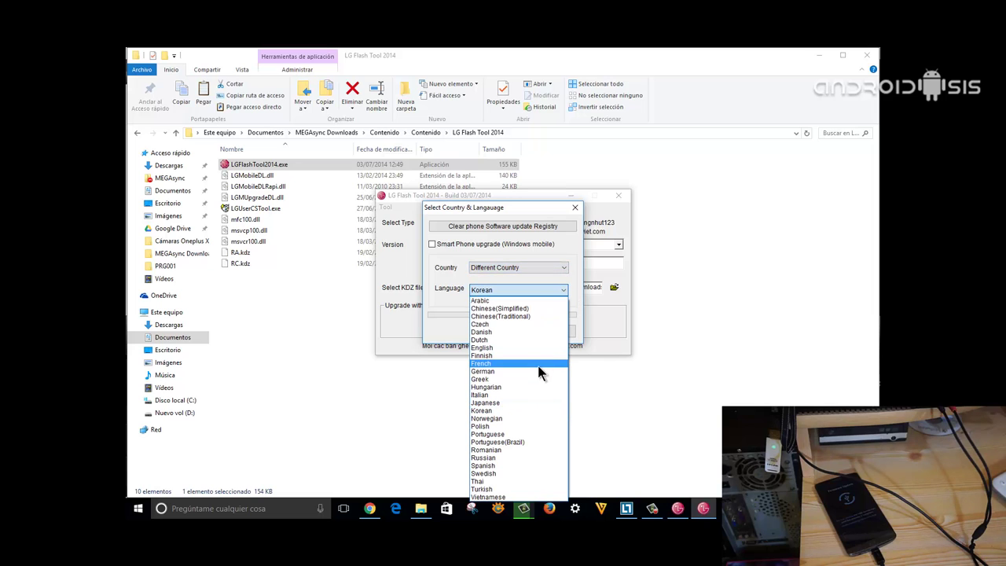
click(494, 466)
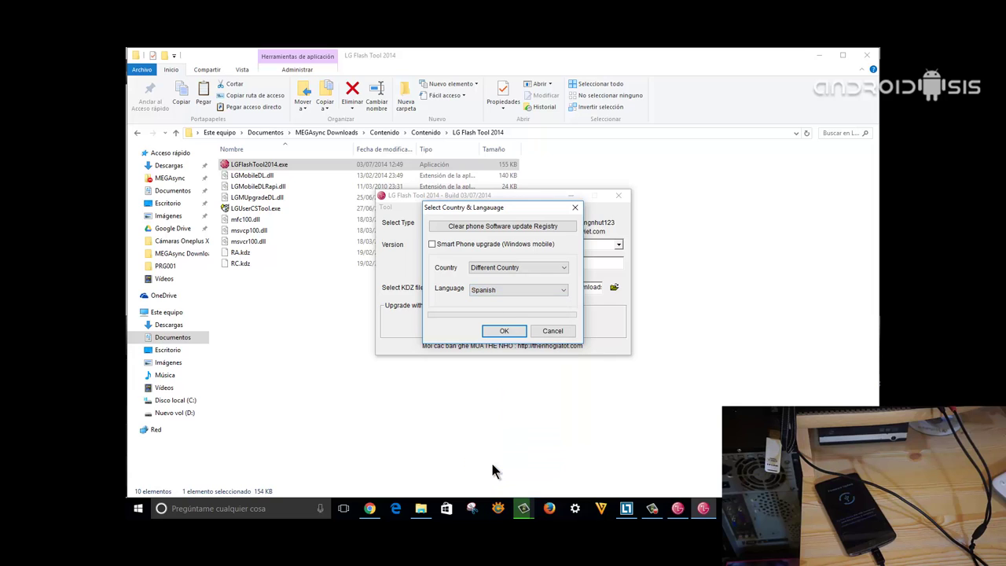
click(505, 331)
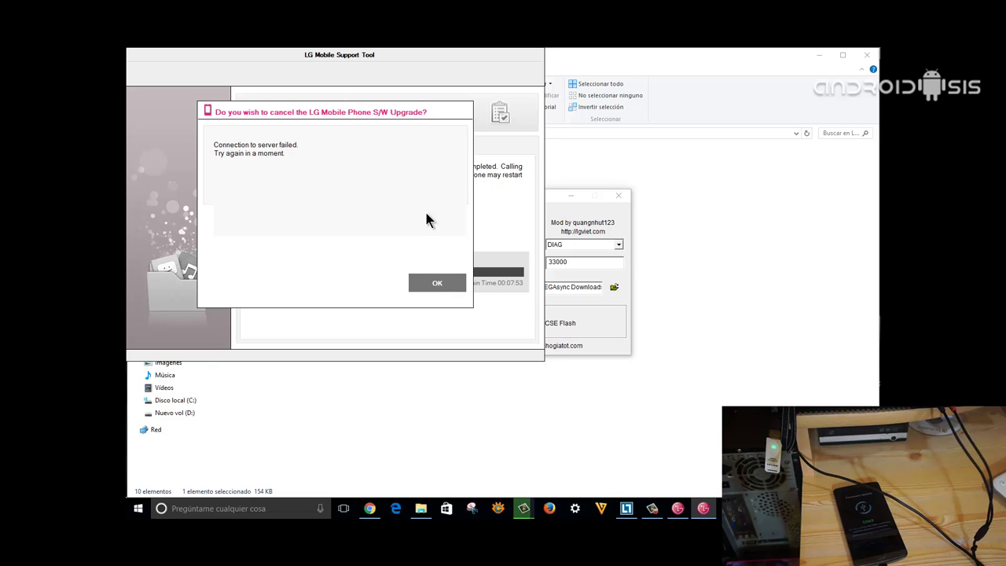
click(438, 286)
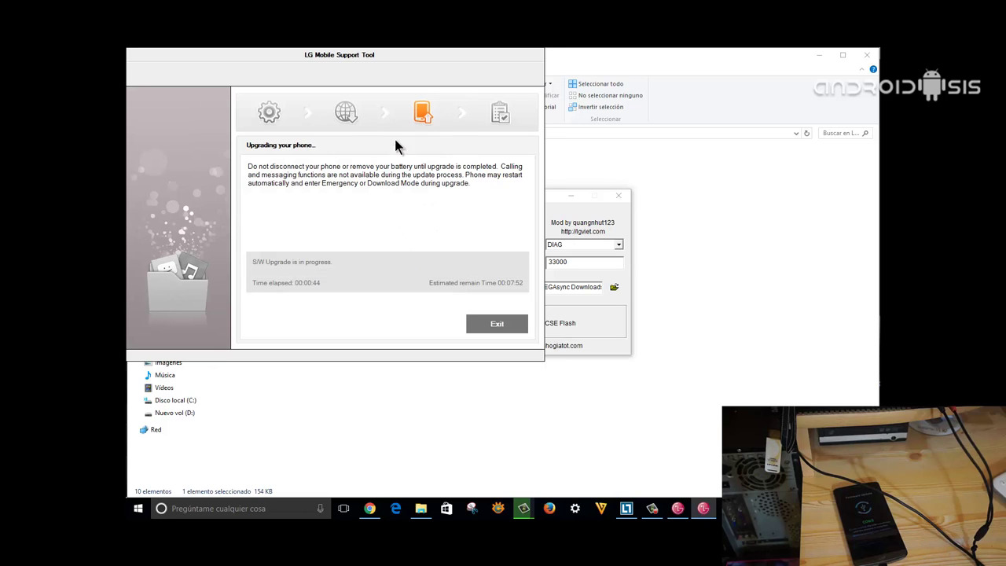